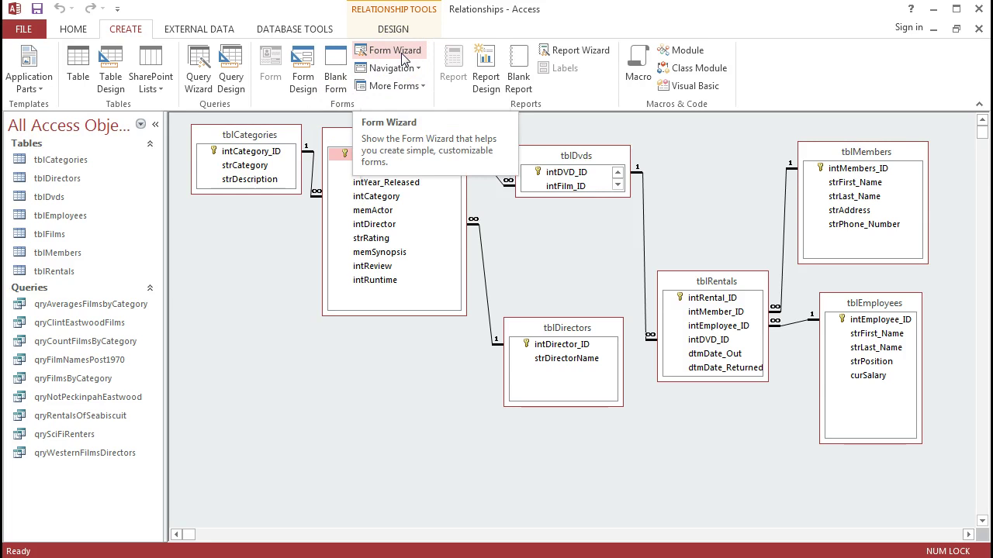
Step: Start a form with the Form Wizard based on the tblMembers table and include all of its fields
left_click(403, 57)
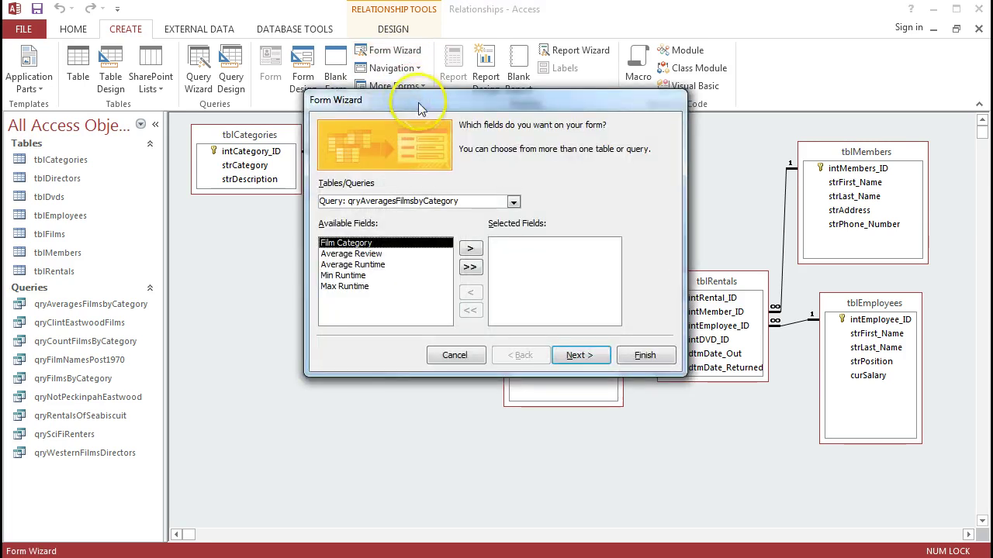
left_click_drag(418, 103, 246, 131)
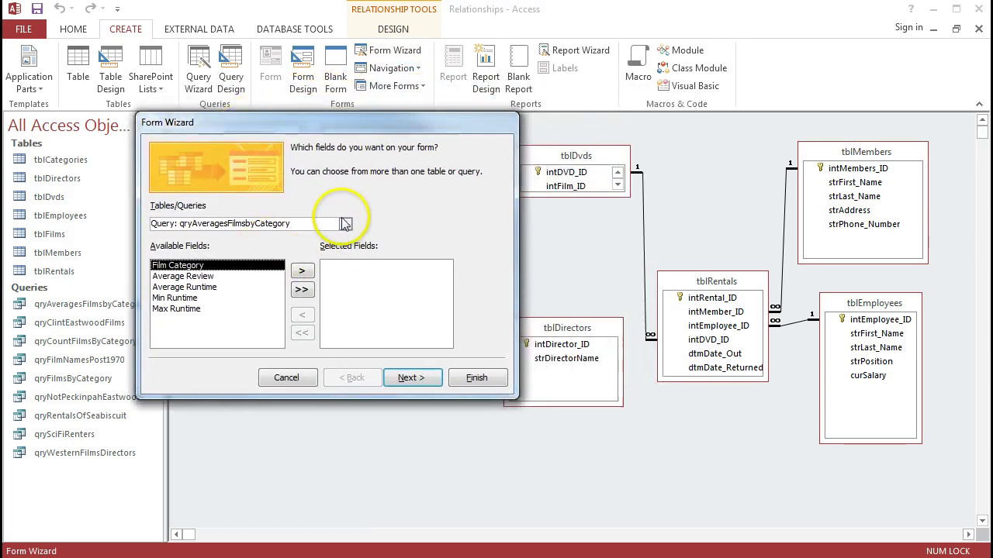
left_click(345, 224)
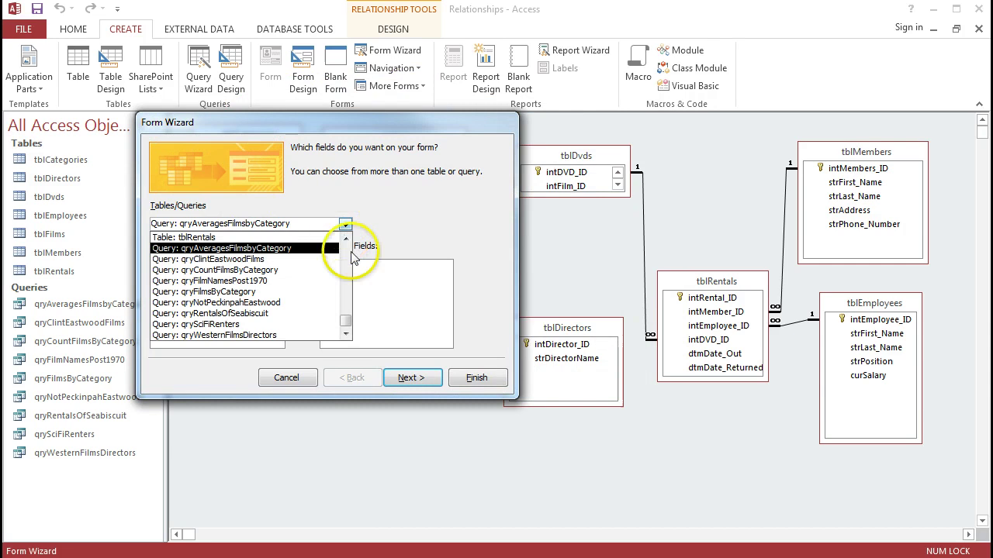
left_click_drag(349, 329, 345, 255)
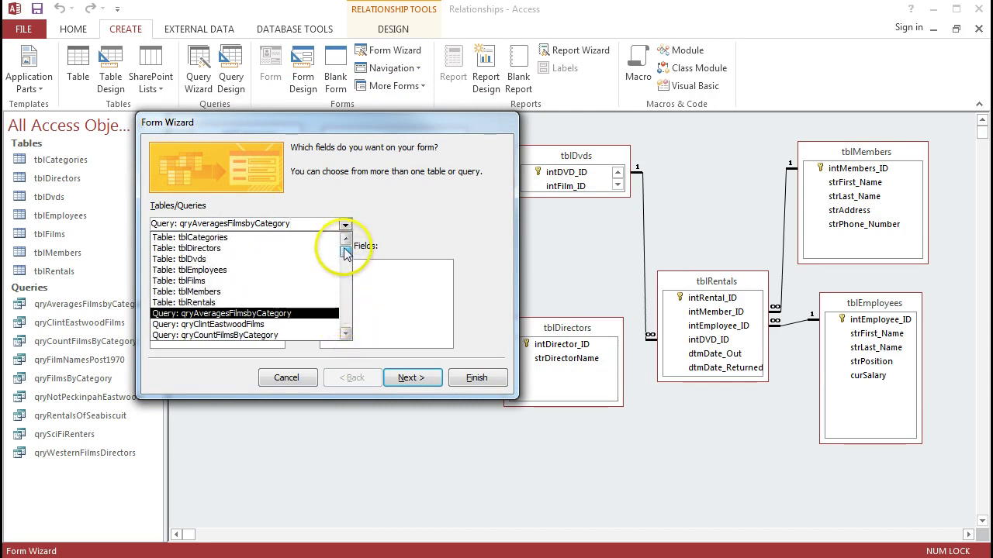
left_click(298, 292)
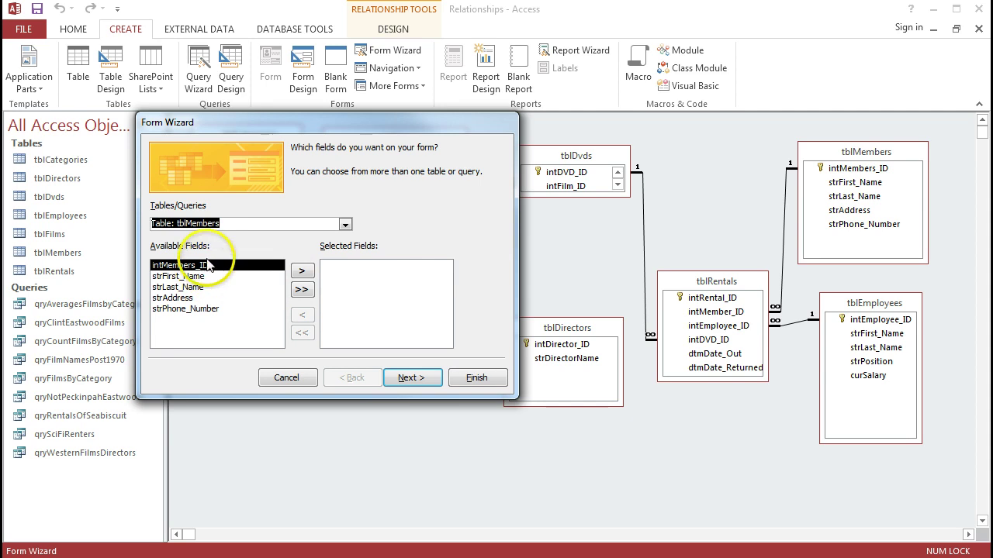
left_click(303, 271)
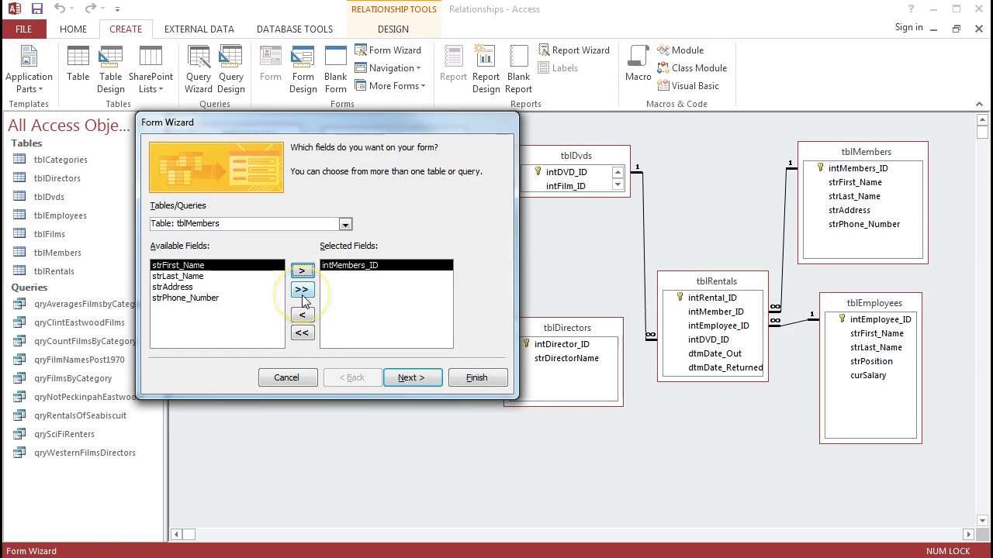
left_click(302, 290)
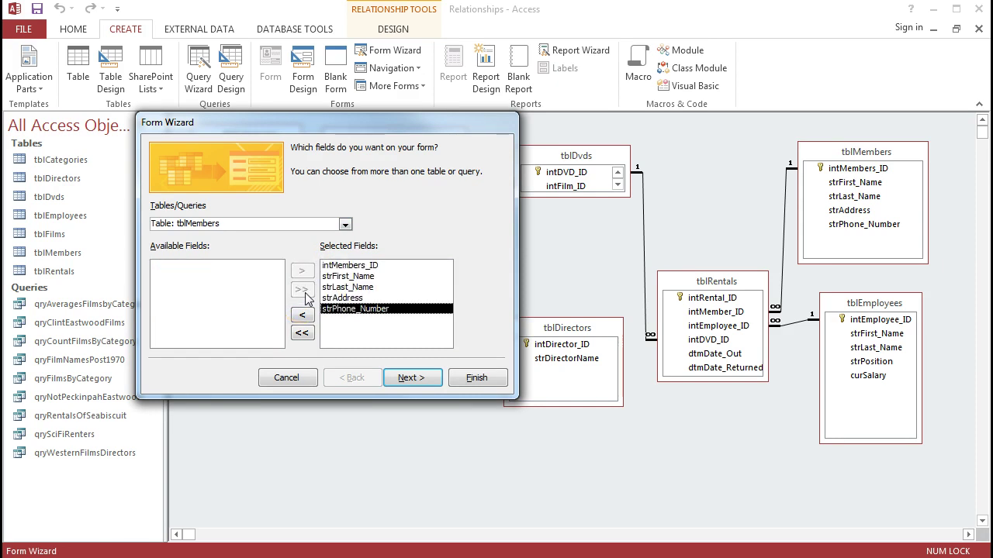
left_click(412, 378)
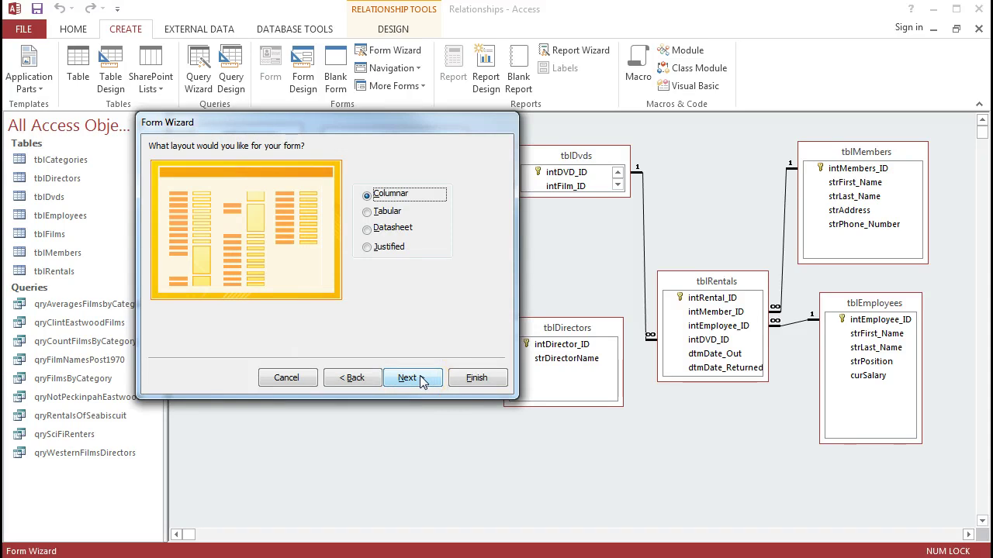
Step: Preview the Tabular, Datasheet and Justified layouts, and accept the Columnar layout for the form
left_click(366, 211)
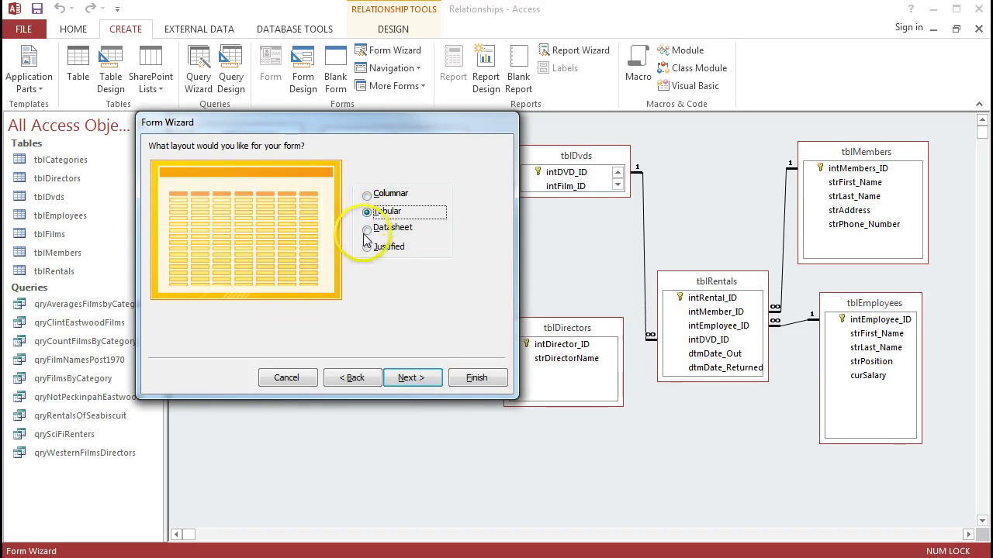
left_click(366, 229)
left_click(366, 246)
left_click(367, 195)
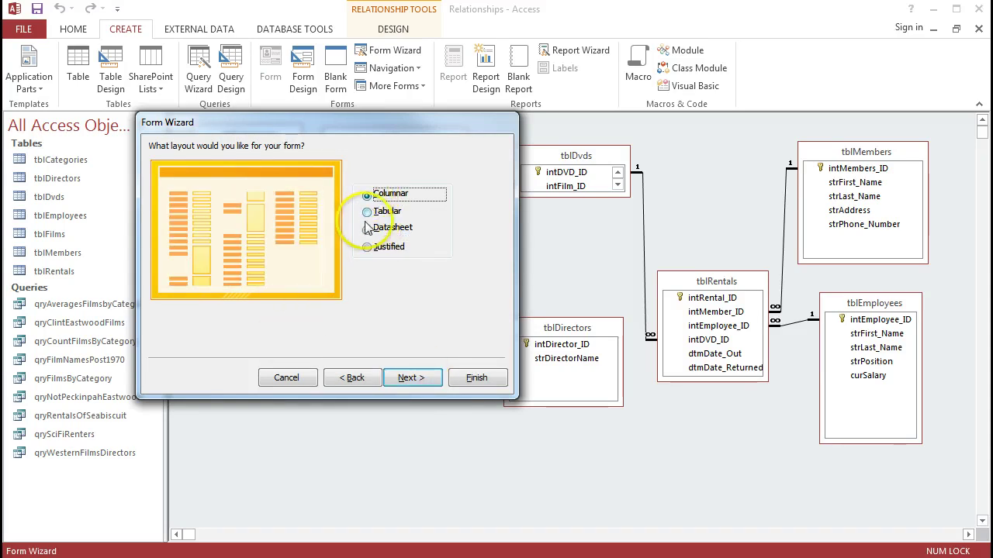
left_click(406, 379)
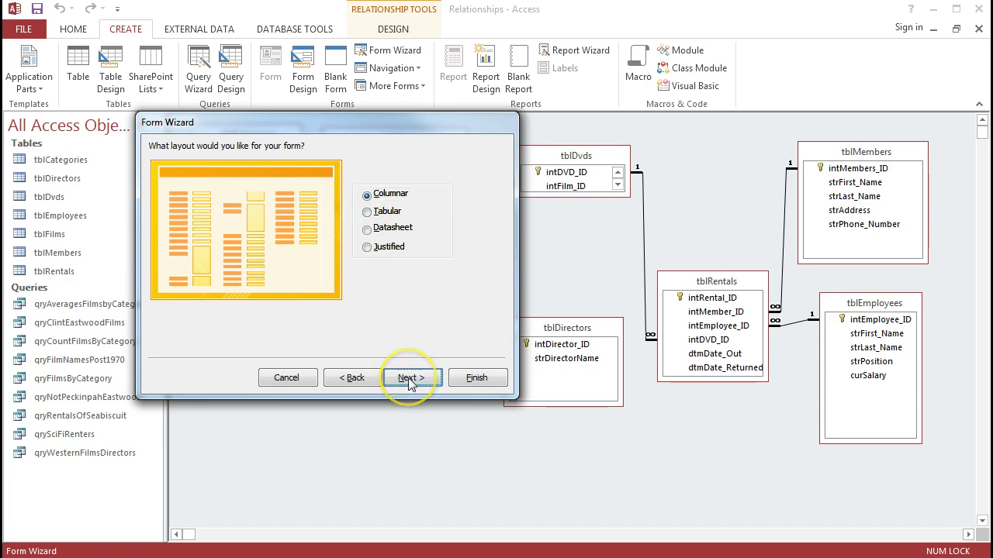
left_click(411, 383)
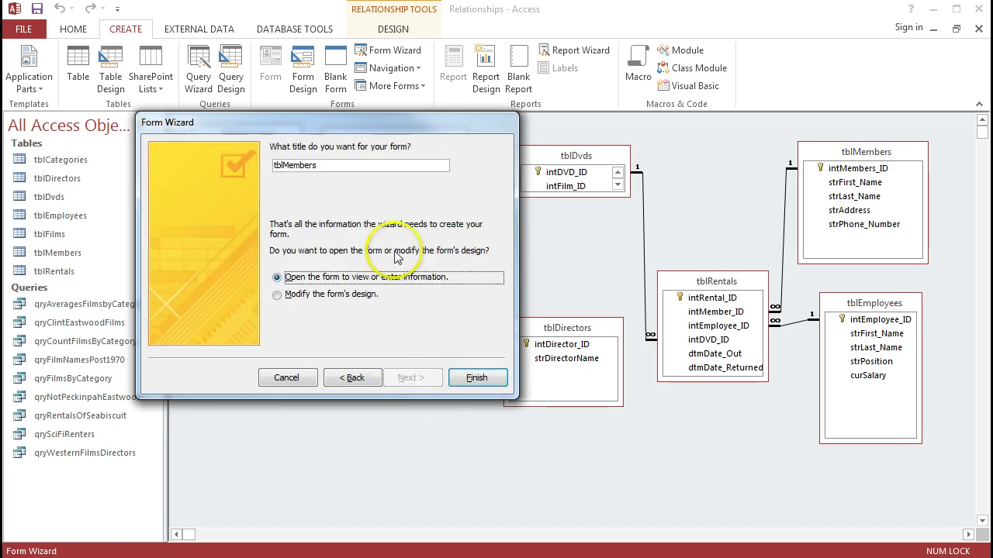
Step: Title the form frmMembers and finish the wizard with the option to modify the form's design
left_click_drag(333, 169, 186, 162)
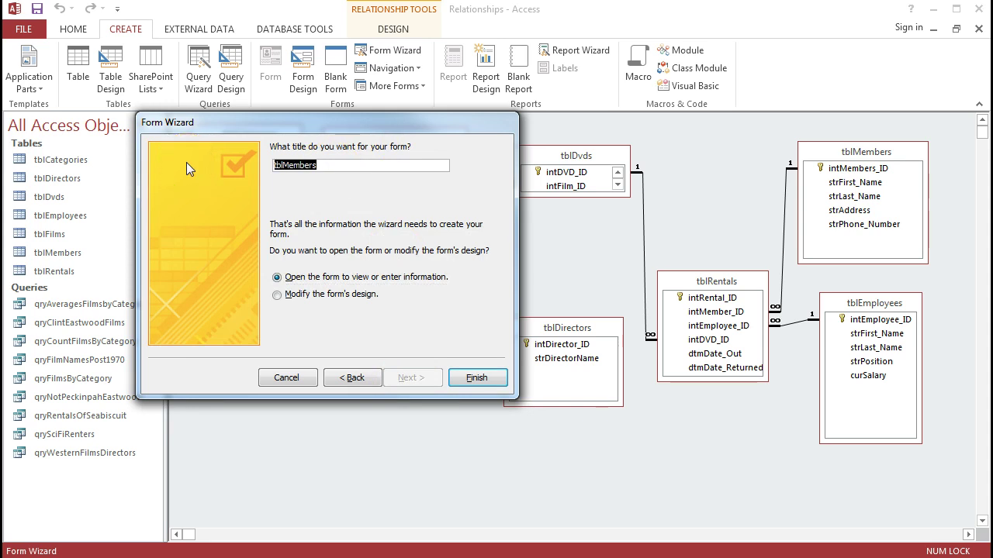
type("frm")
type("M")
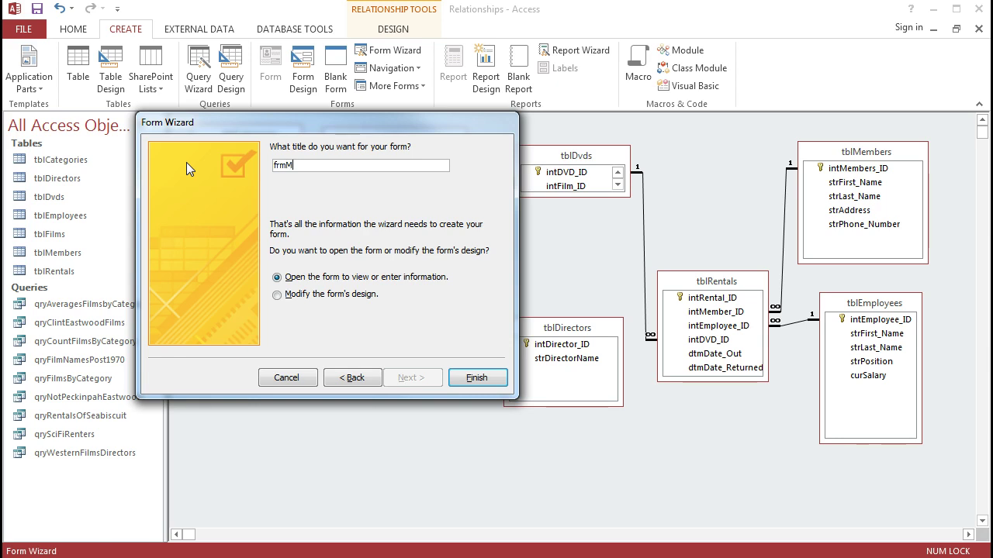
type("embers")
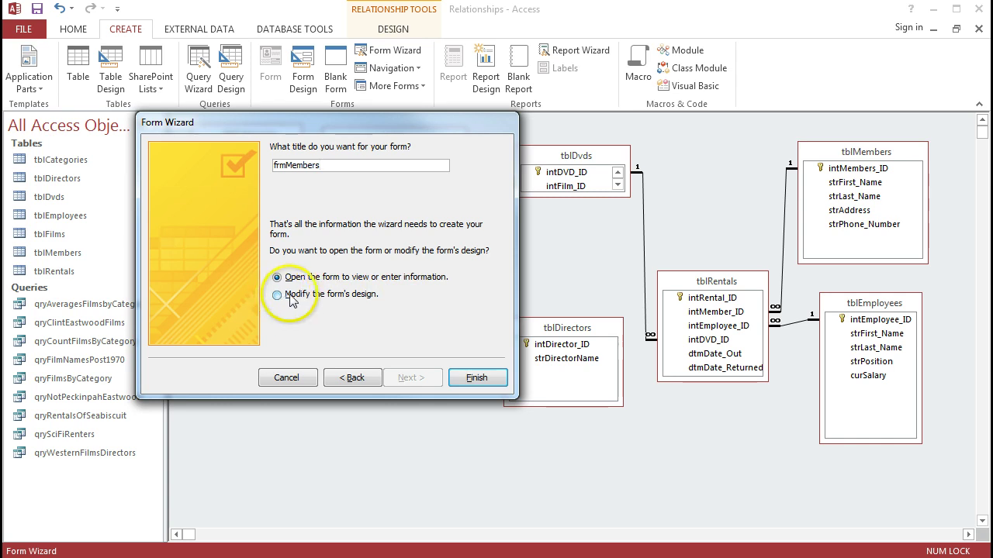
left_click(277, 295)
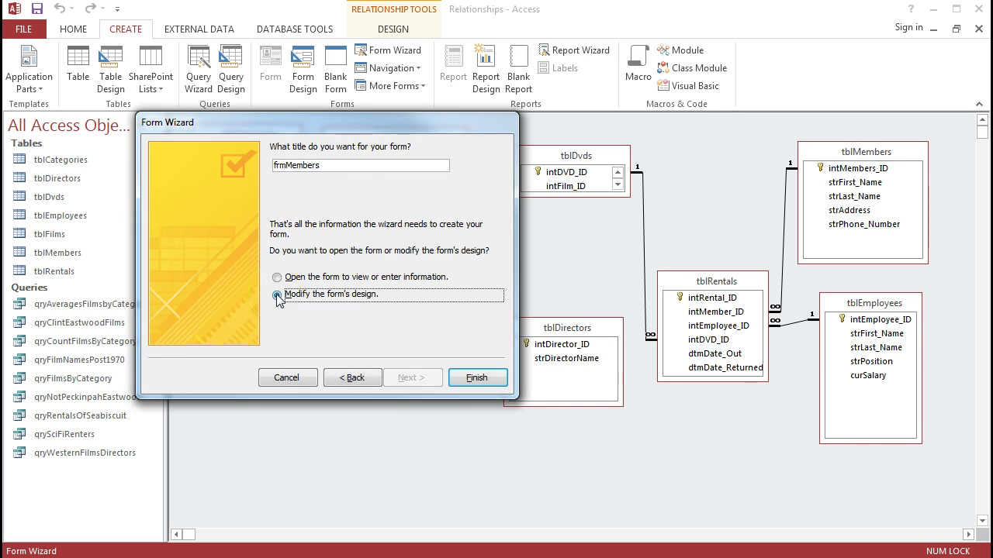
left_click(494, 381)
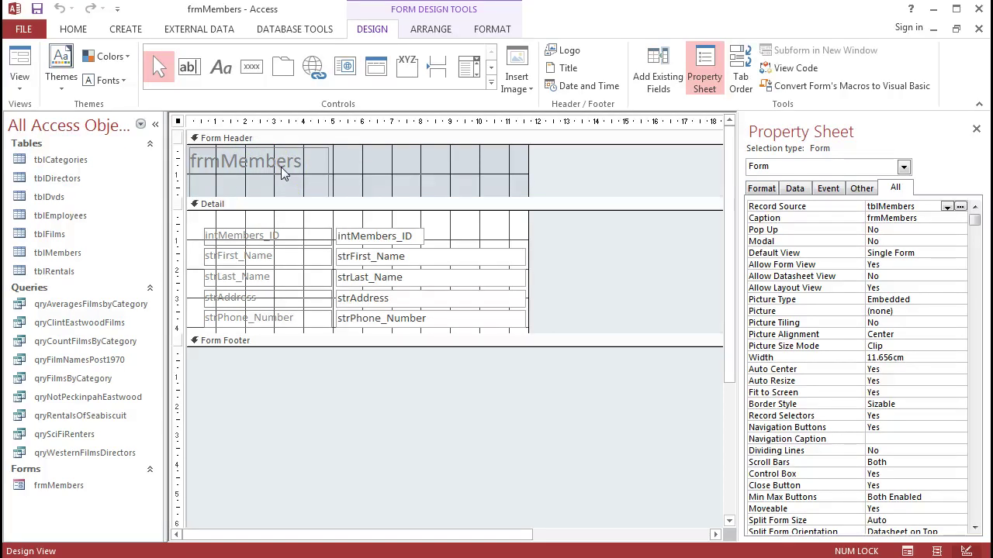
Step: Show frmMembers in Form View and restore it to a floating window placed over the relationships diagram
left_click(29, 70)
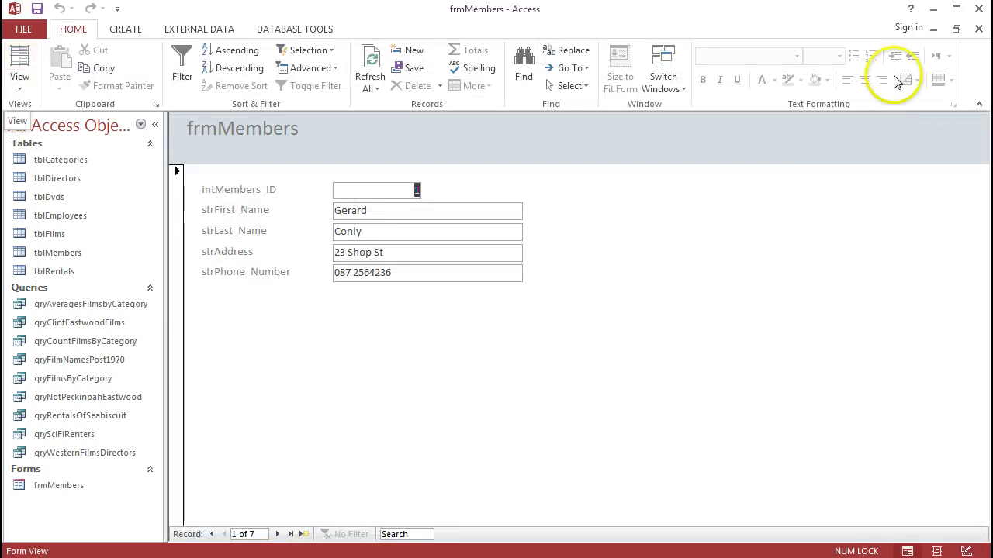
left_click(956, 28)
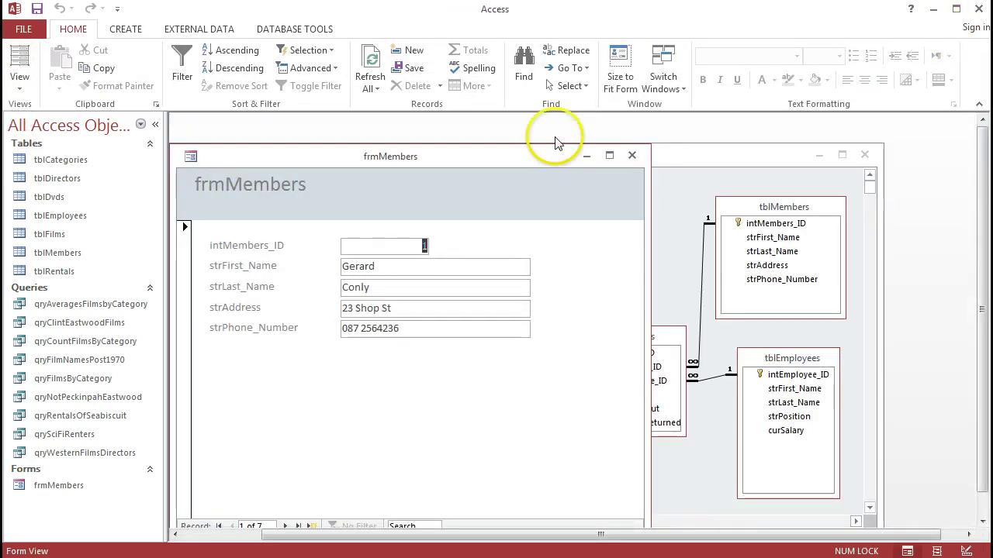
left_click_drag(513, 161, 594, 136)
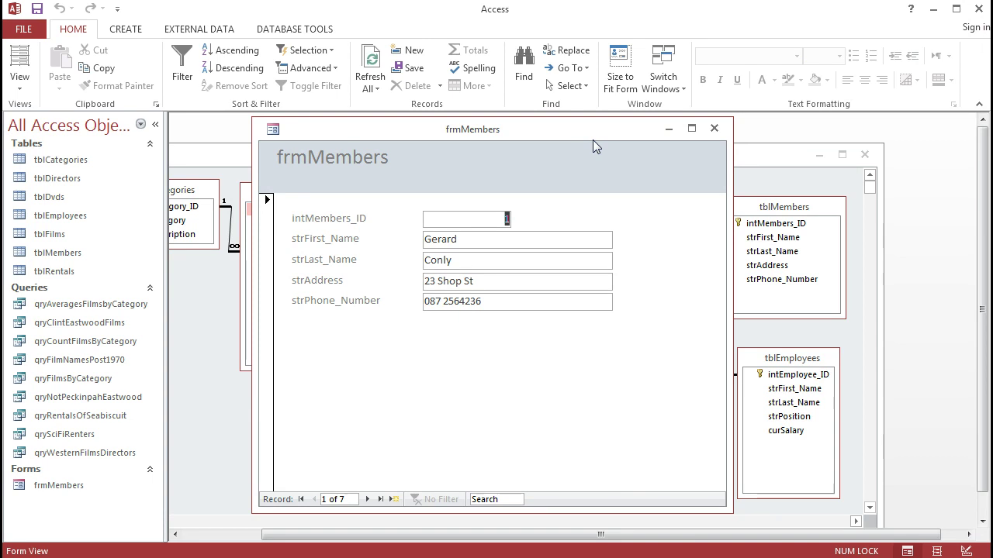
Step: Browse the member records through to the last one, go to a new blank record and select it
left_click(369, 500)
left_click(368, 500)
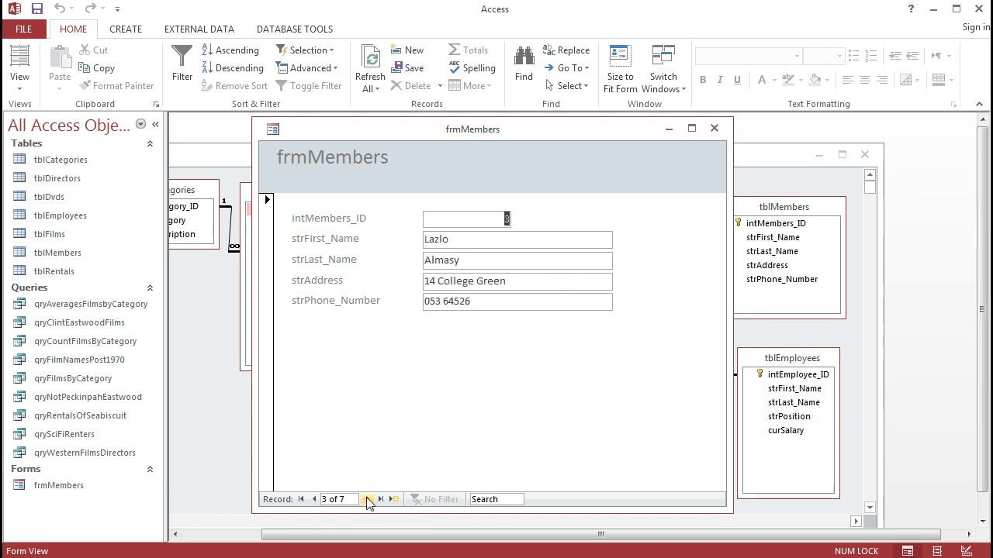
left_click(369, 501)
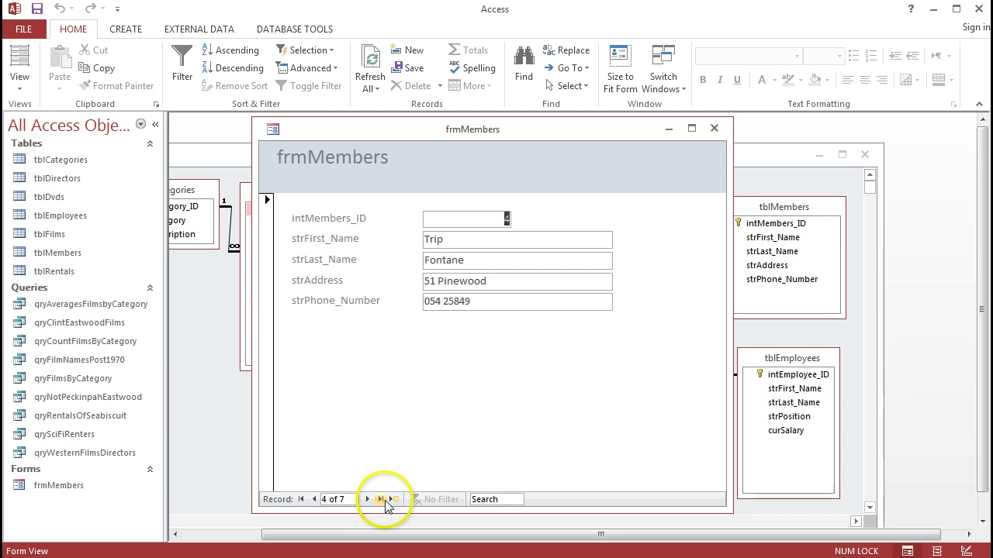
left_click(381, 500)
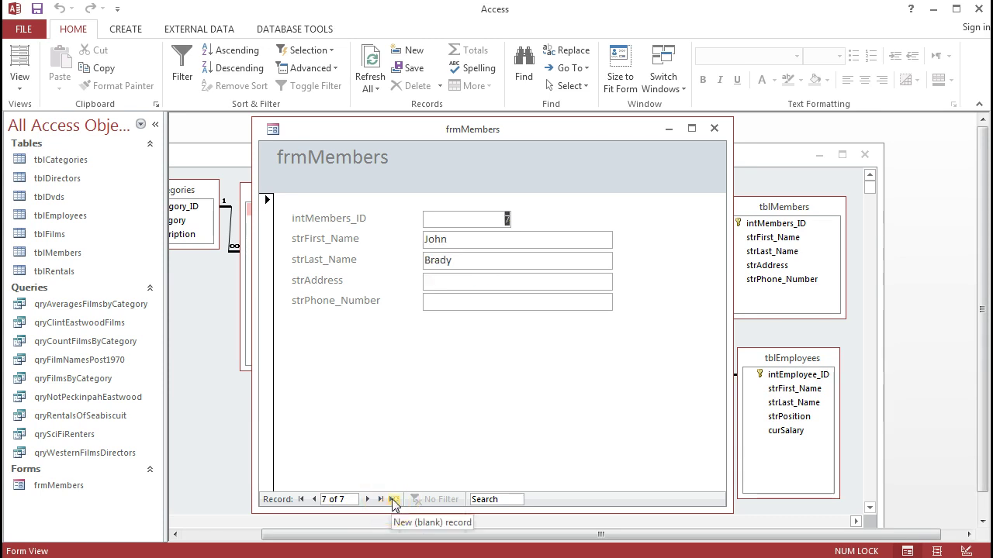
left_click(394, 500)
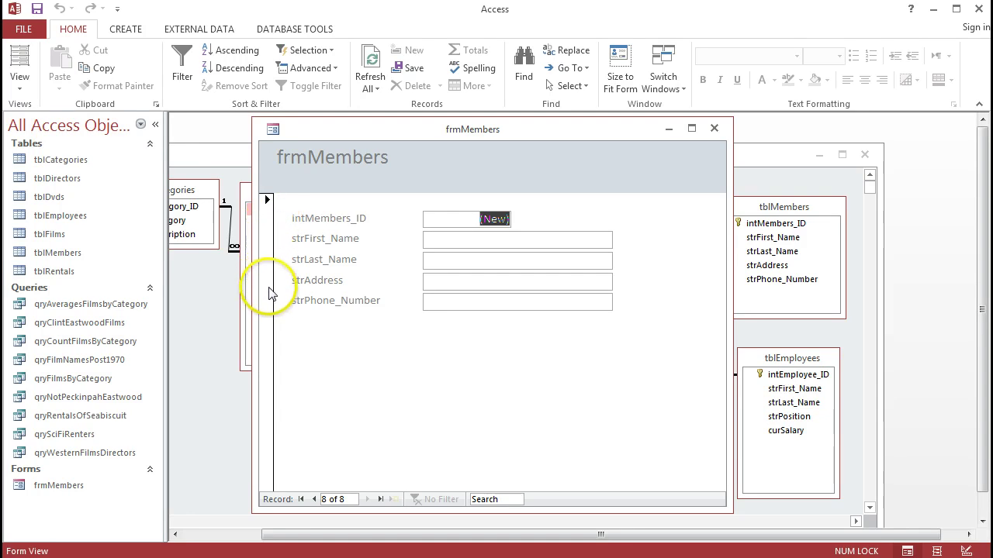
left_click(268, 204)
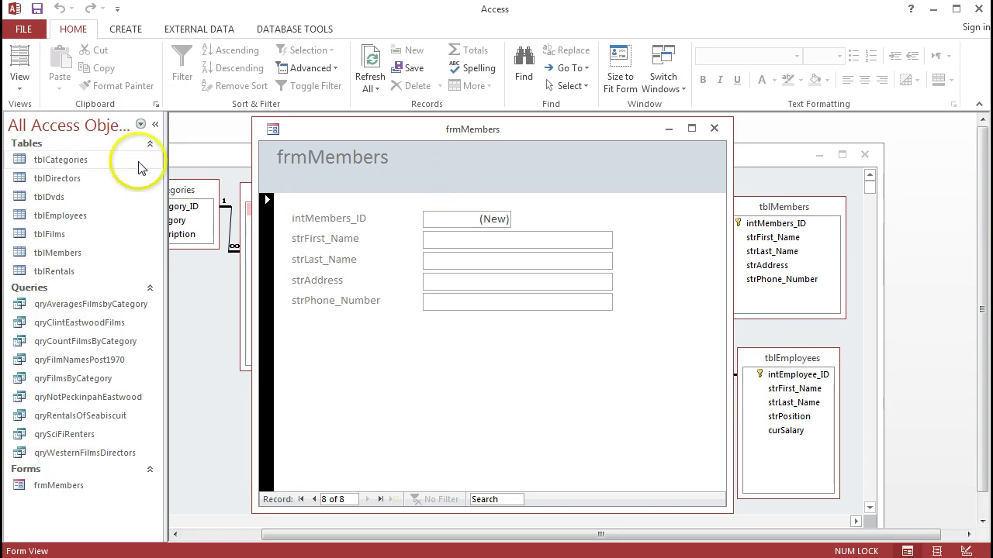
Step: In Design View, change the field labels to Members ID, First Name, Last Name, Address and Phone Number, and view the form
left_click(20, 87)
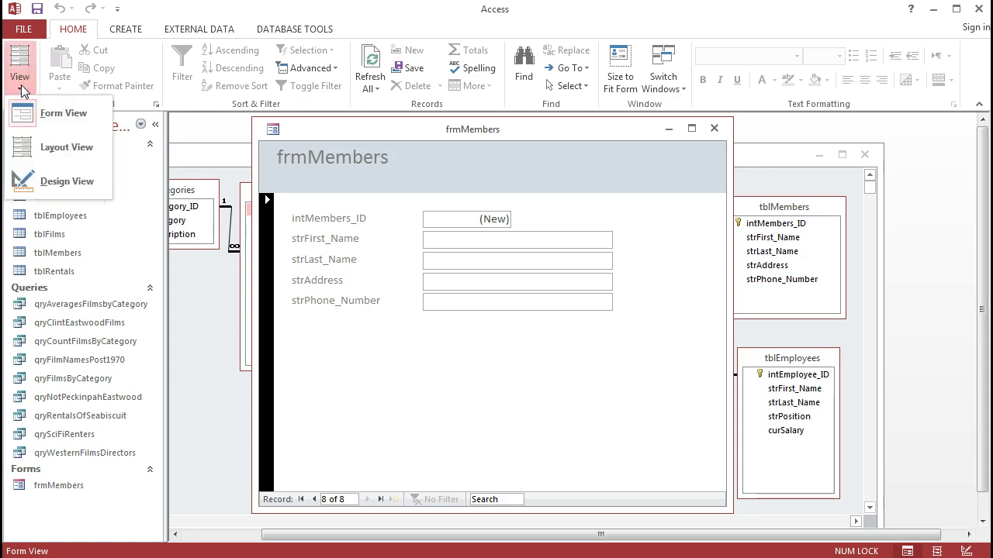
left_click(68, 182)
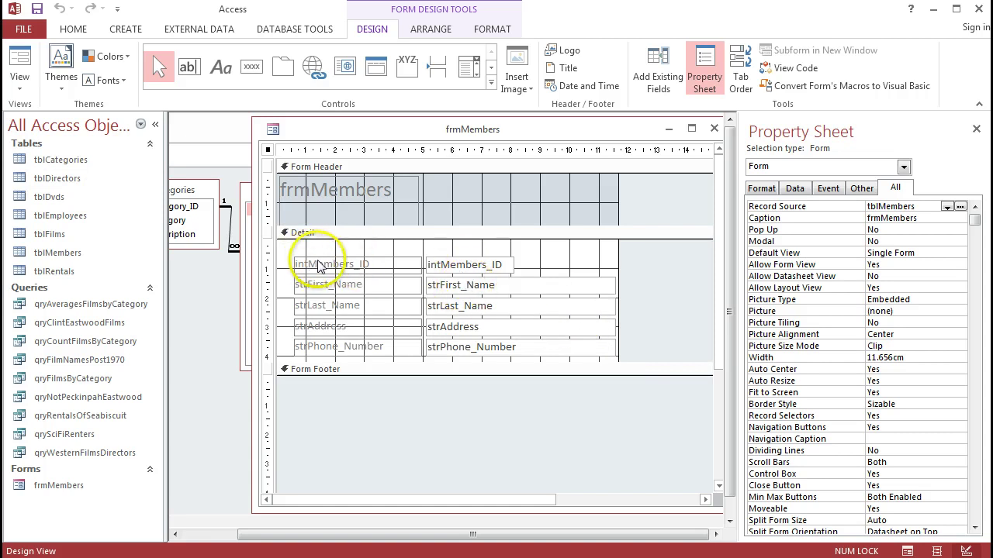
left_click(325, 267)
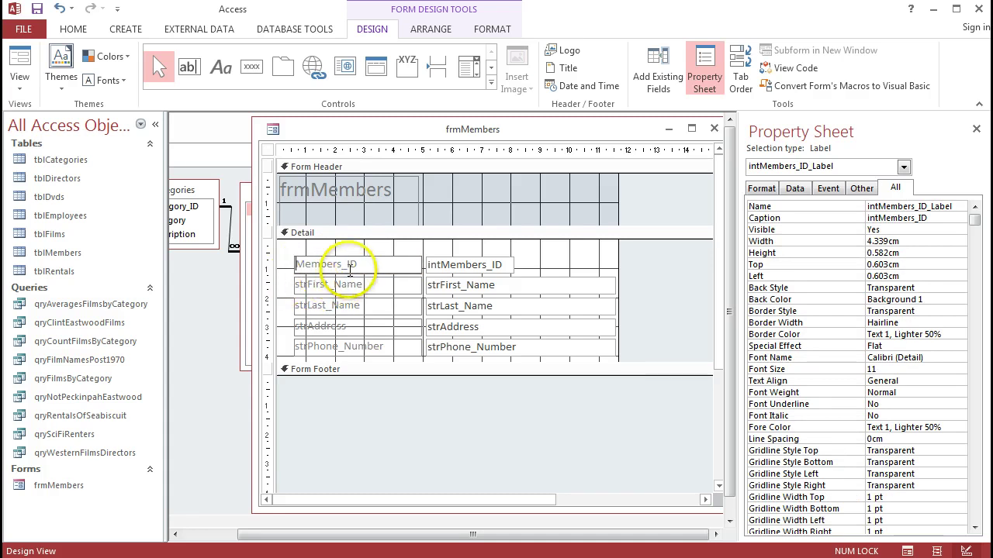
left_click(346, 266)
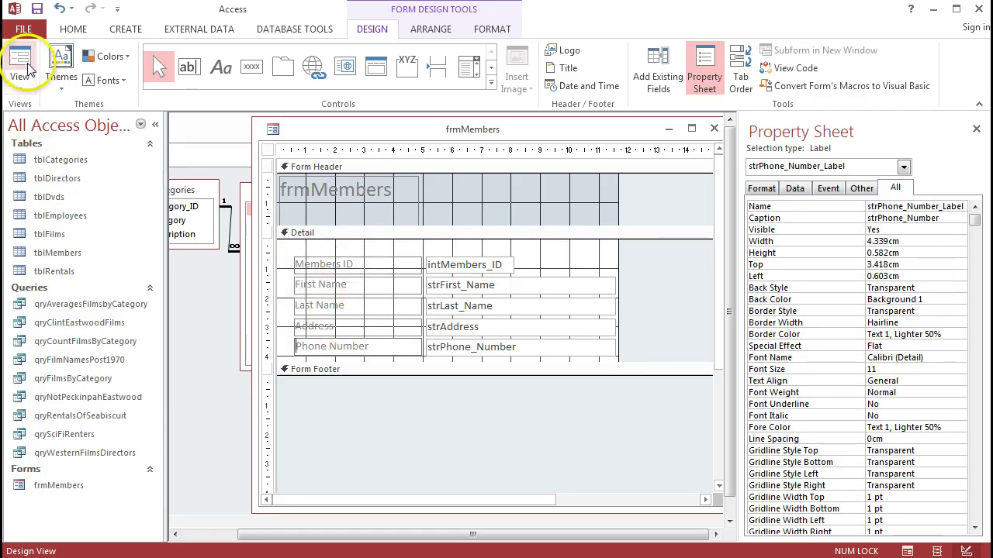
left_click(25, 63)
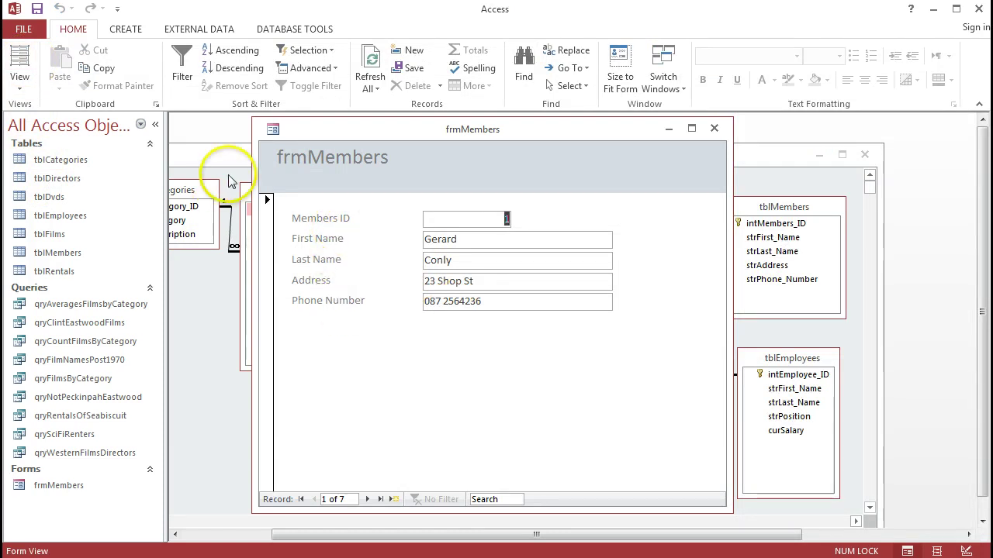
Step: In Design View, change the form header title to Members and view the result in Form View
left_click(20, 93)
left_click(54, 186)
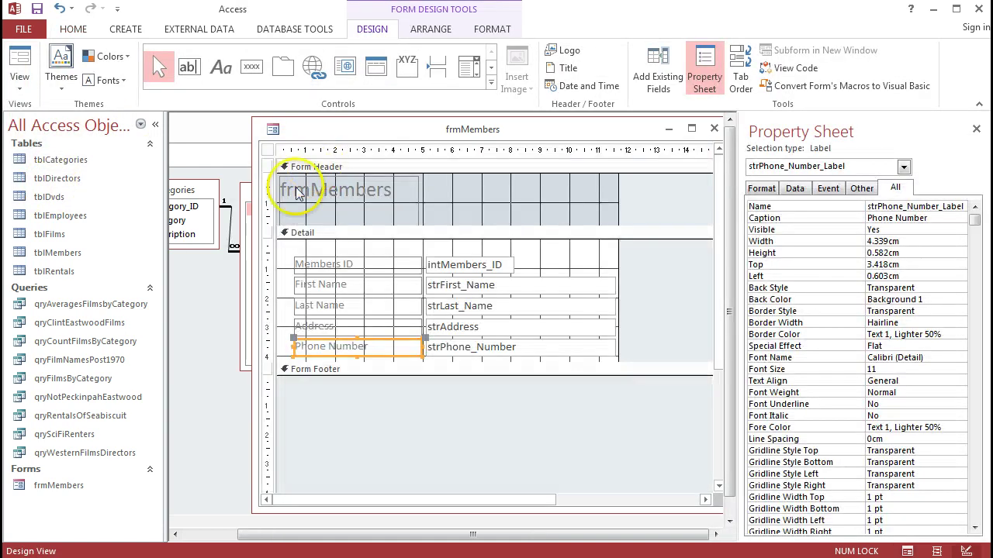
left_click(325, 190)
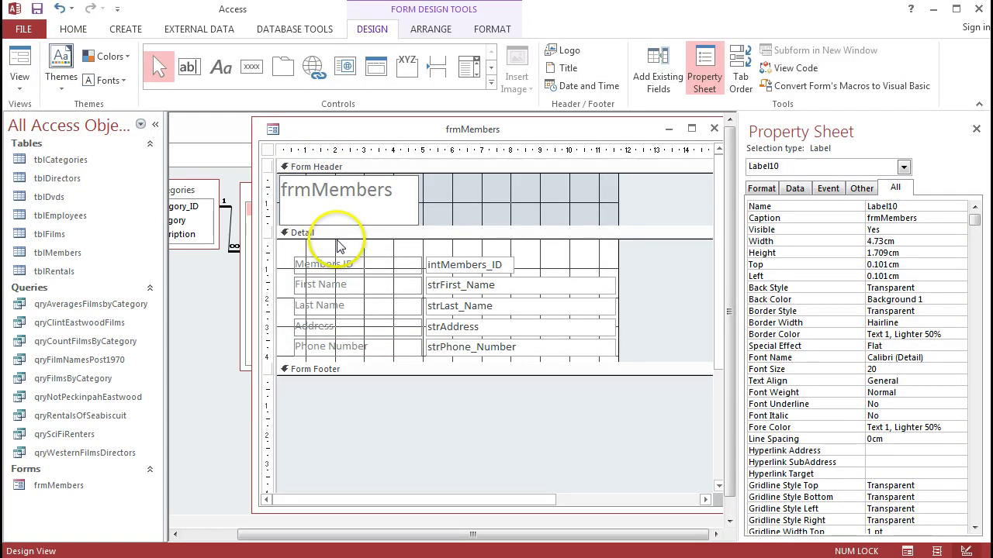
key("BackSpace")
key("BackSpace")
key("BackSpace")
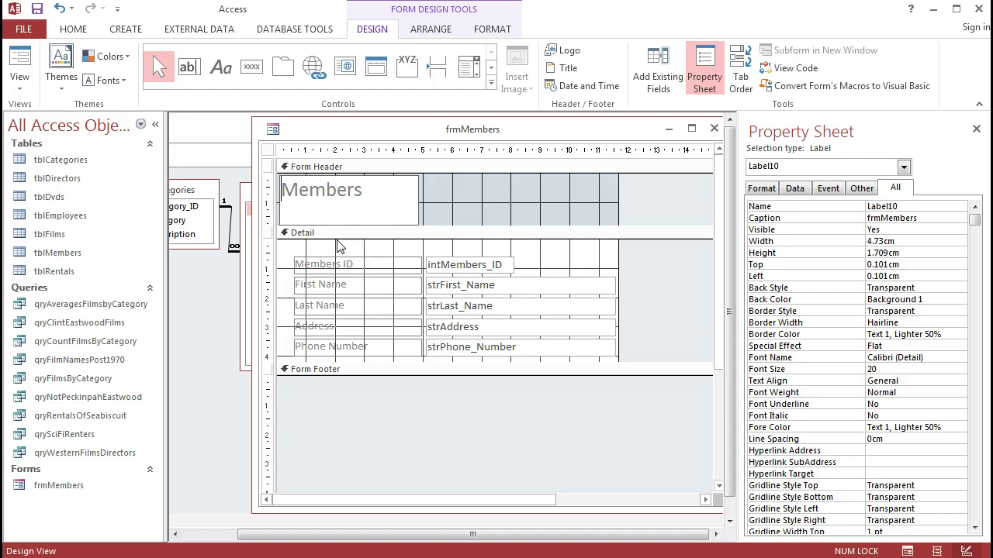
left_click(19, 66)
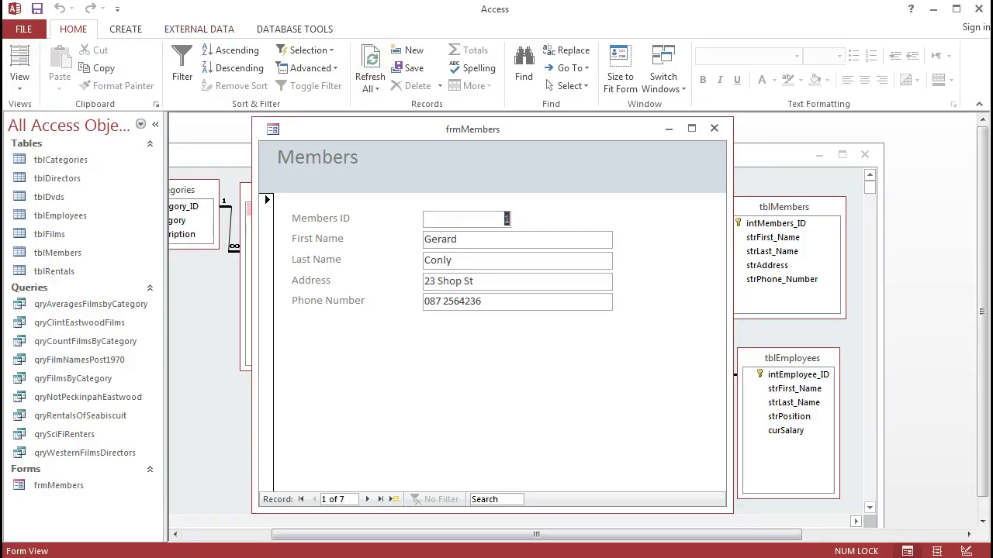
Step: In Design View, examine the properties of the Detail section's text boxes and labels, finishing on the Members ID text box with the property sheet reopened
left_click(20, 78)
left_click(67, 181)
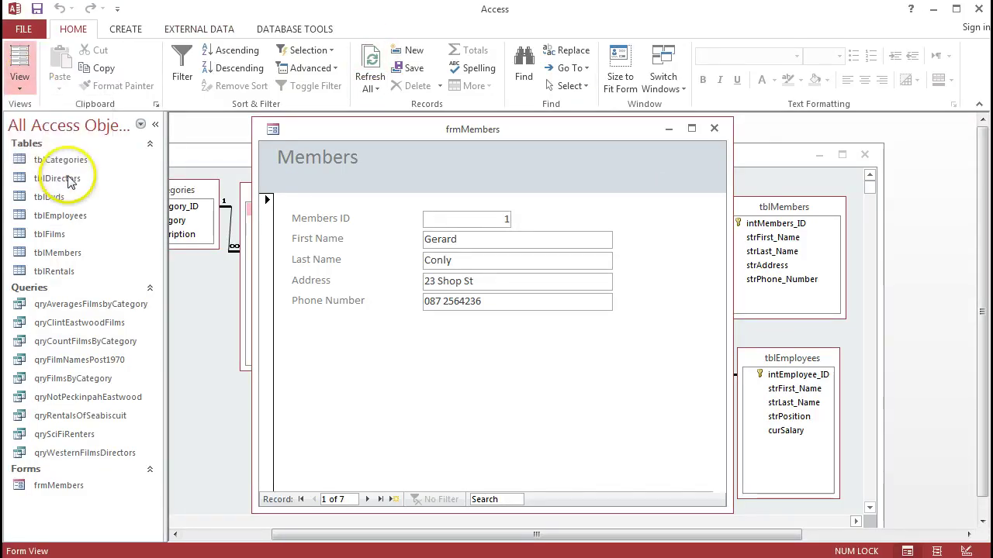
left_click(552, 262)
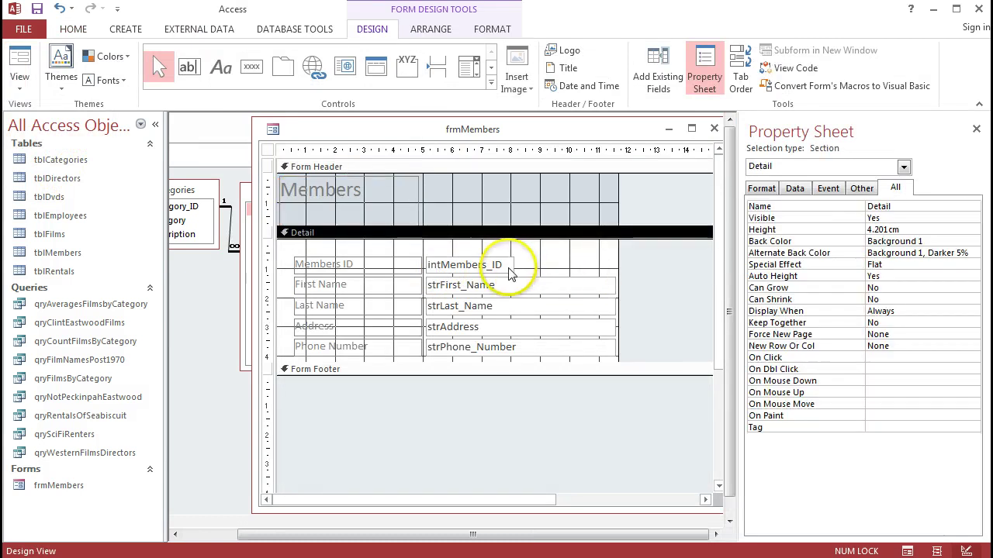
left_click(504, 265)
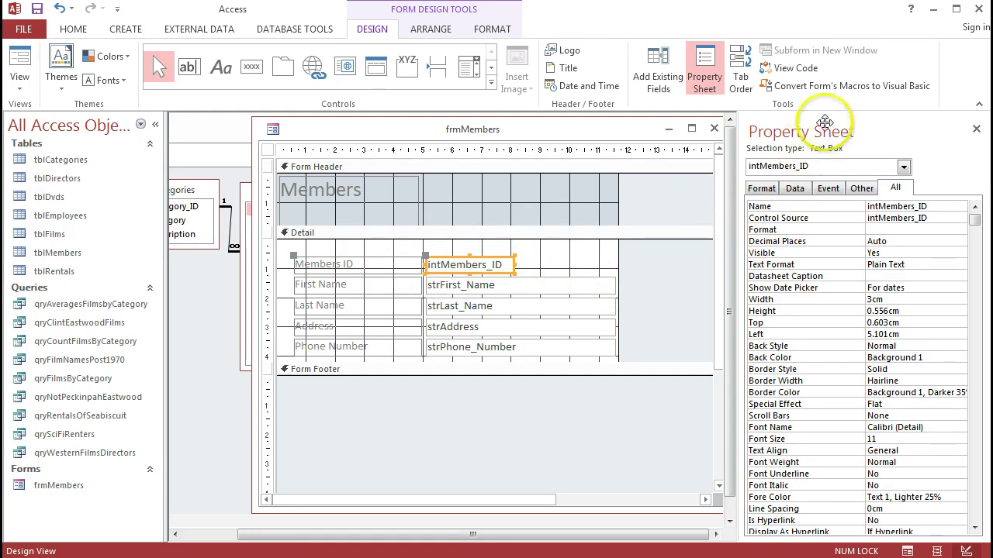
left_click(571, 286)
left_click(532, 311)
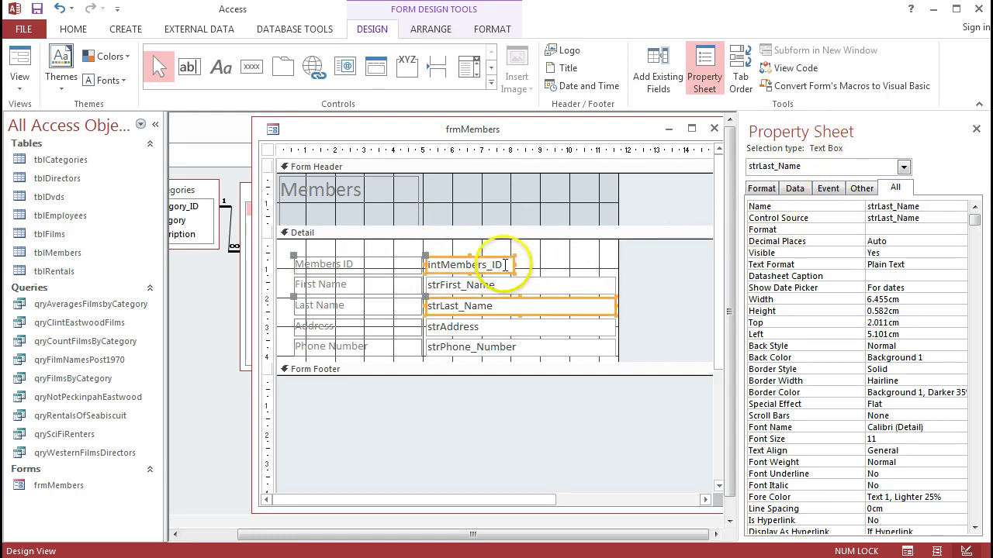
left_click(496, 265)
left_click(376, 264)
left_click(388, 283)
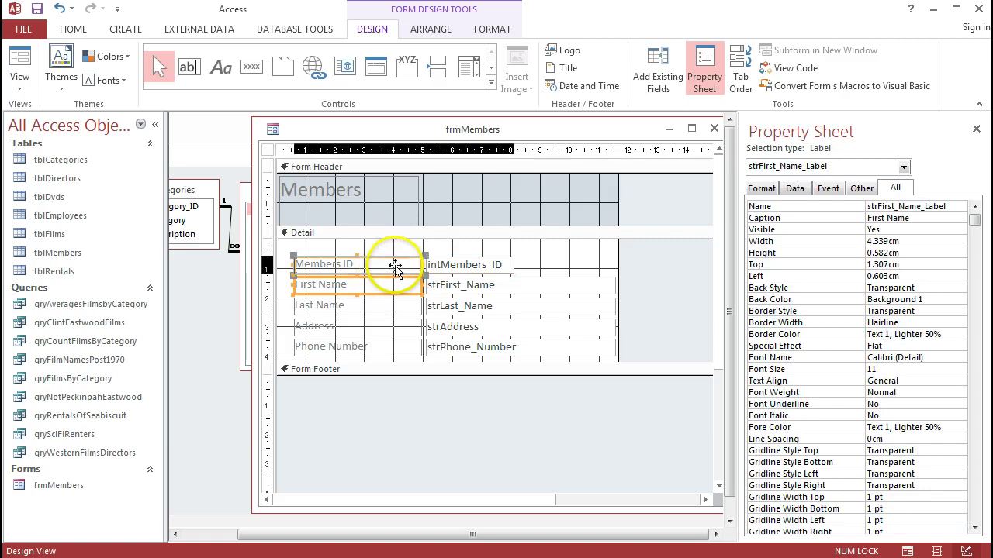
left_click(392, 264)
left_click(504, 265)
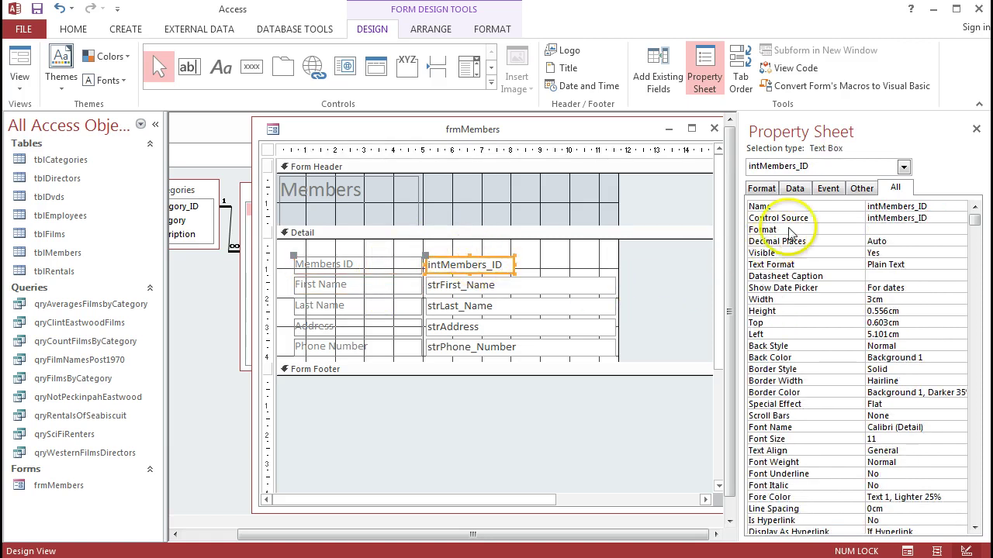
left_click(975, 130)
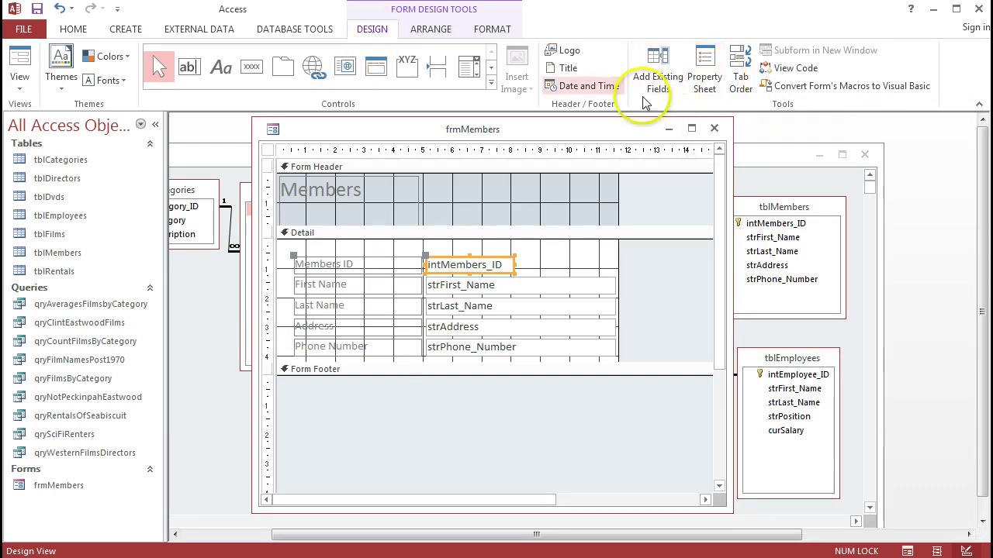
left_click(709, 82)
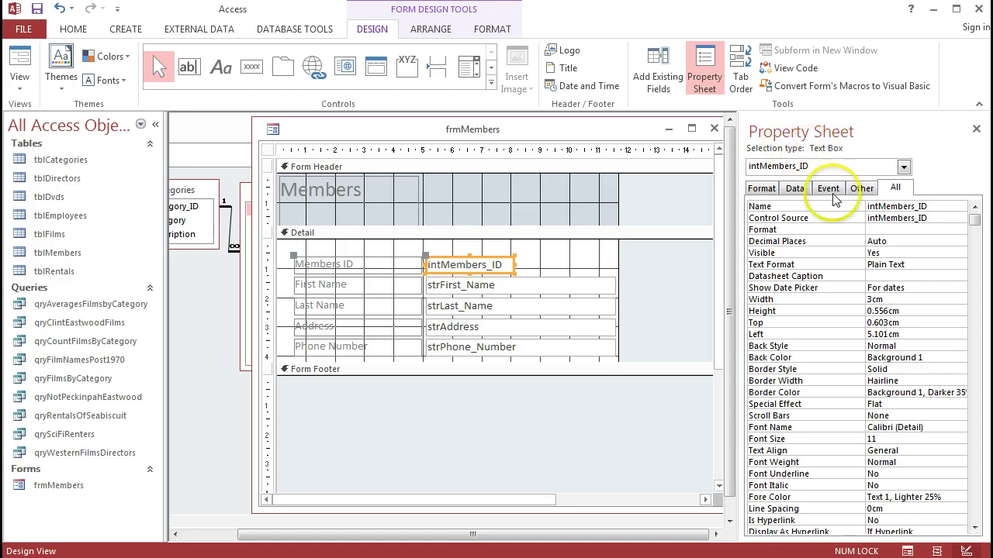
Step: Set the Text Align format property of the Members ID text box to Left and show the form in Form View
left_click(767, 190)
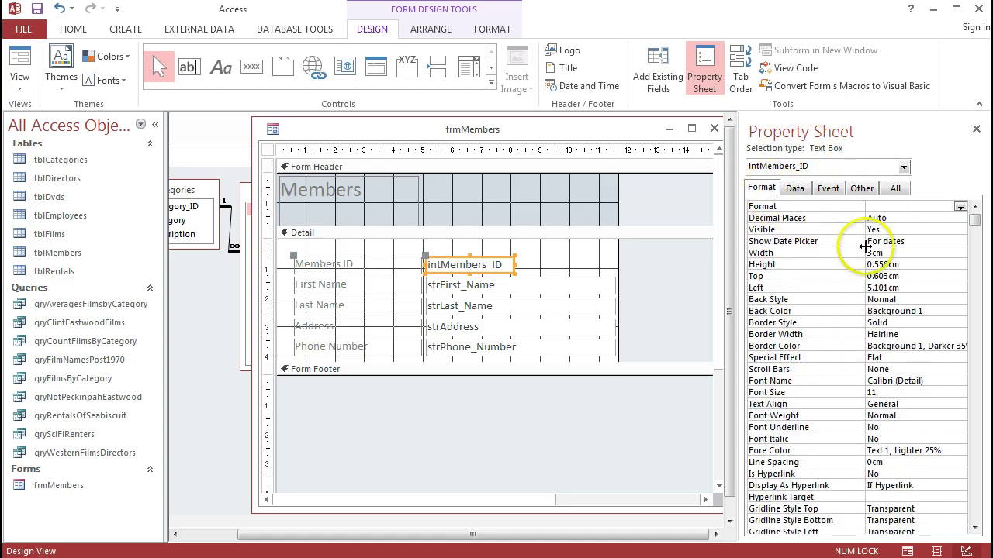
left_click(882, 404)
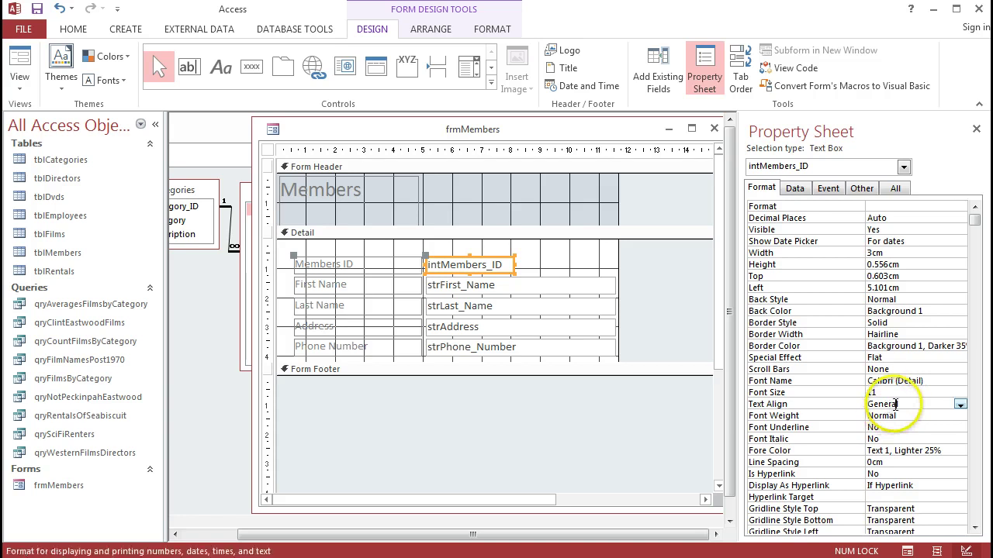
left_click(960, 404)
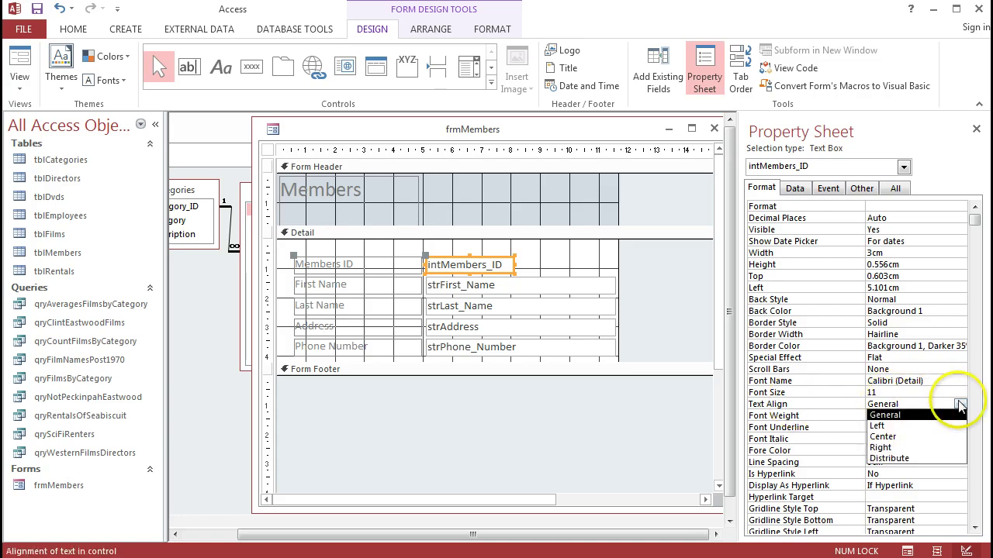
left_click(947, 423)
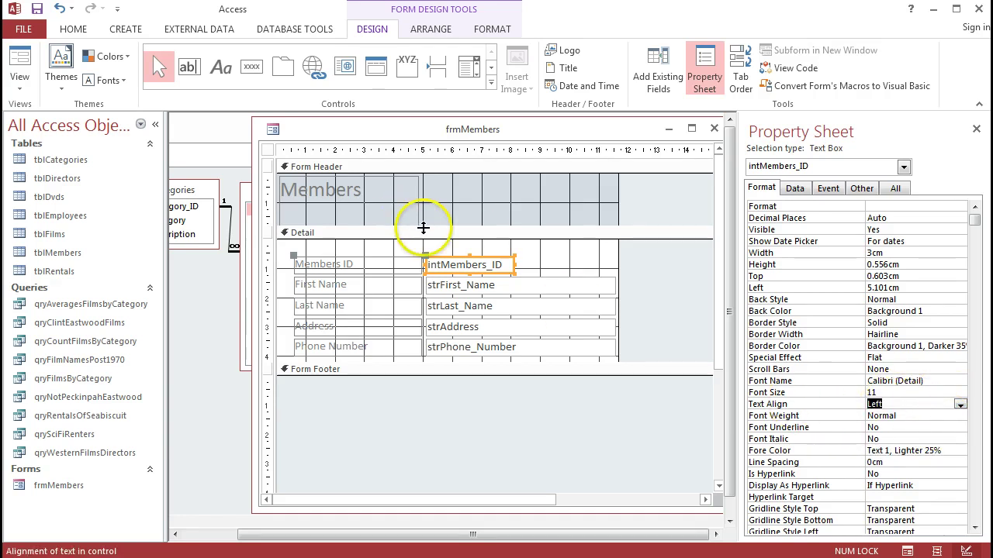
left_click(574, 260)
left_click(20, 60)
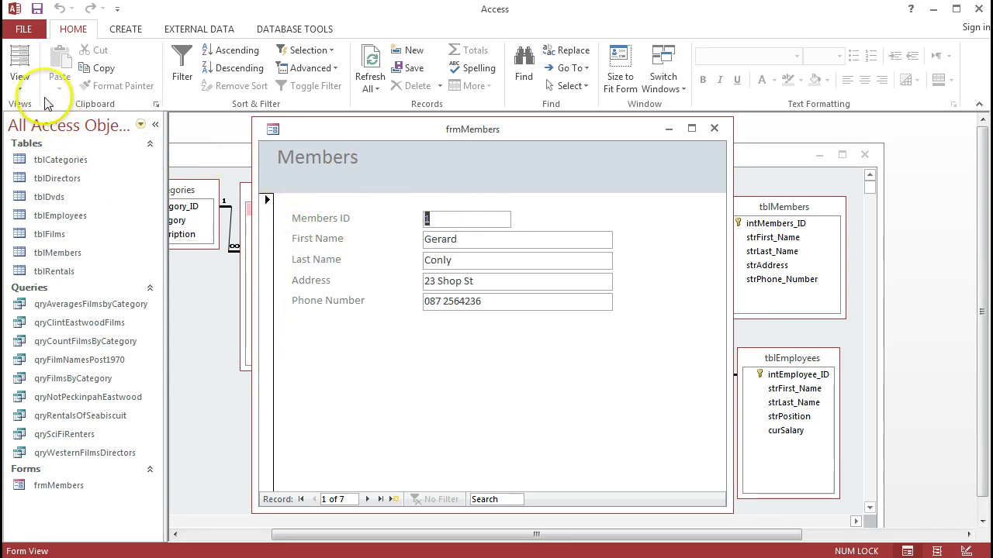
Step: In Design View, set the whole form's Record Selectors property to No, then show it in Form View and shift its window slightly right
left_click(24, 88)
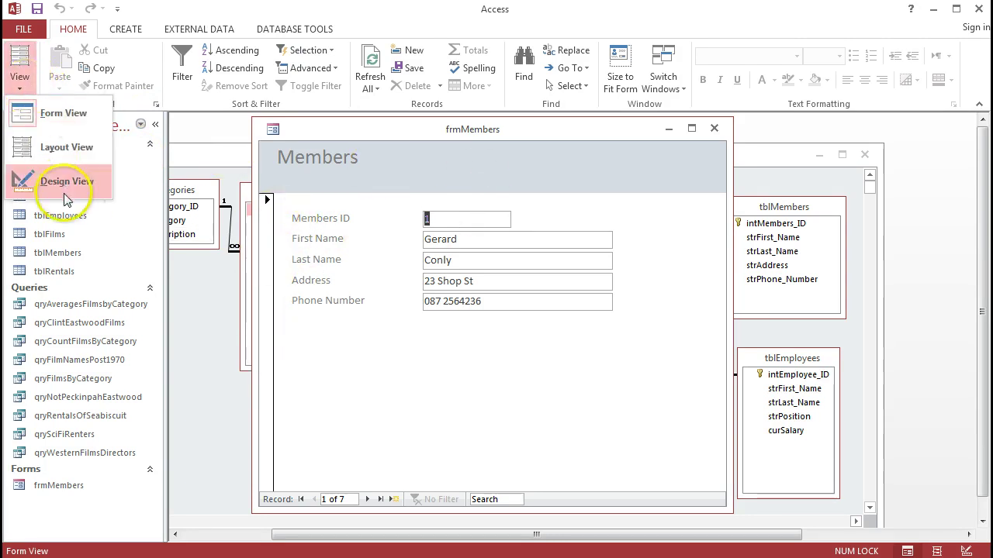
left_click(63, 183)
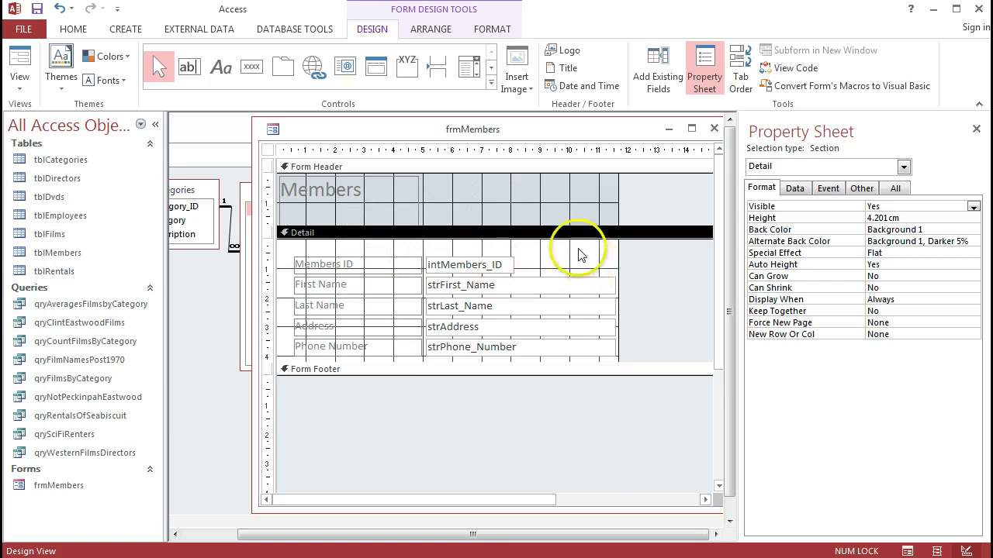
left_click(556, 208)
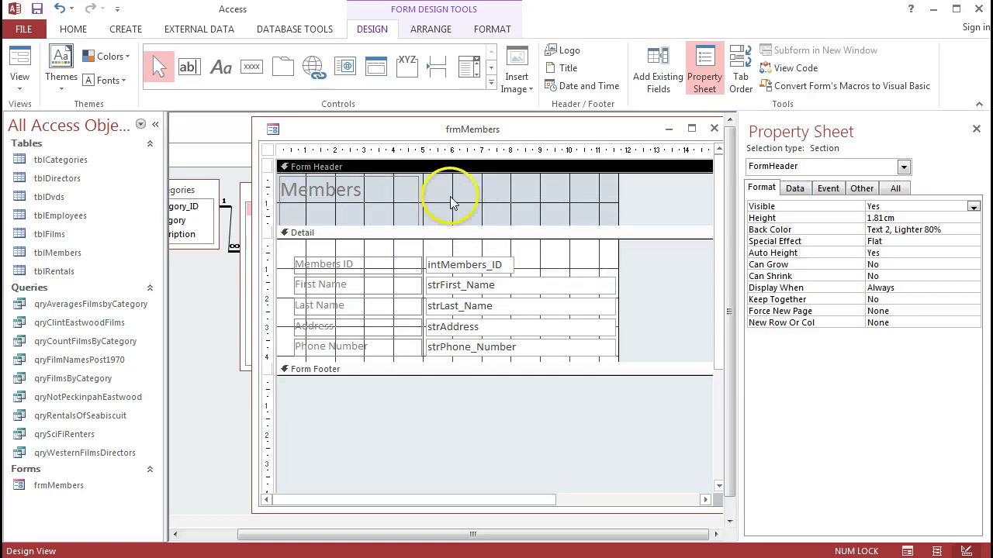
left_click(268, 151)
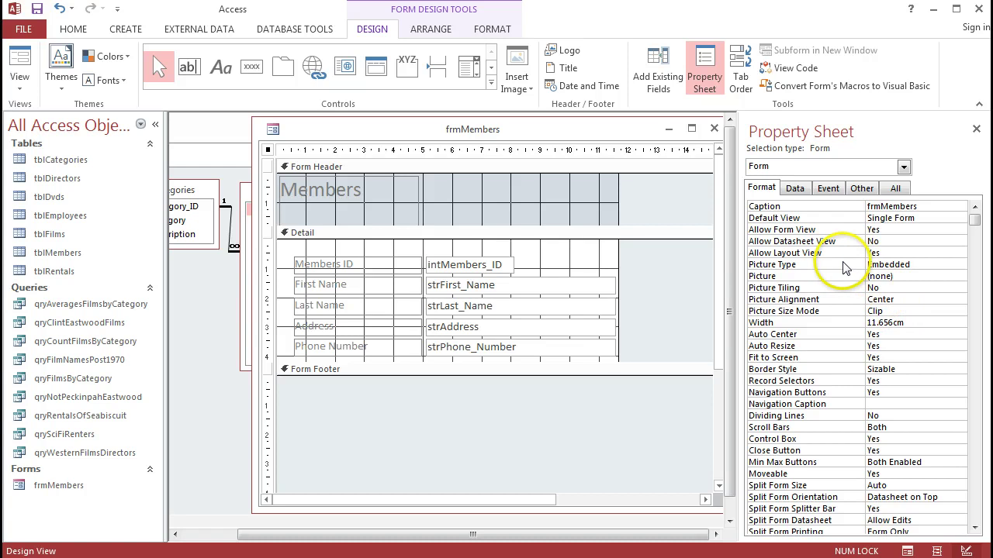
left_click(896, 381)
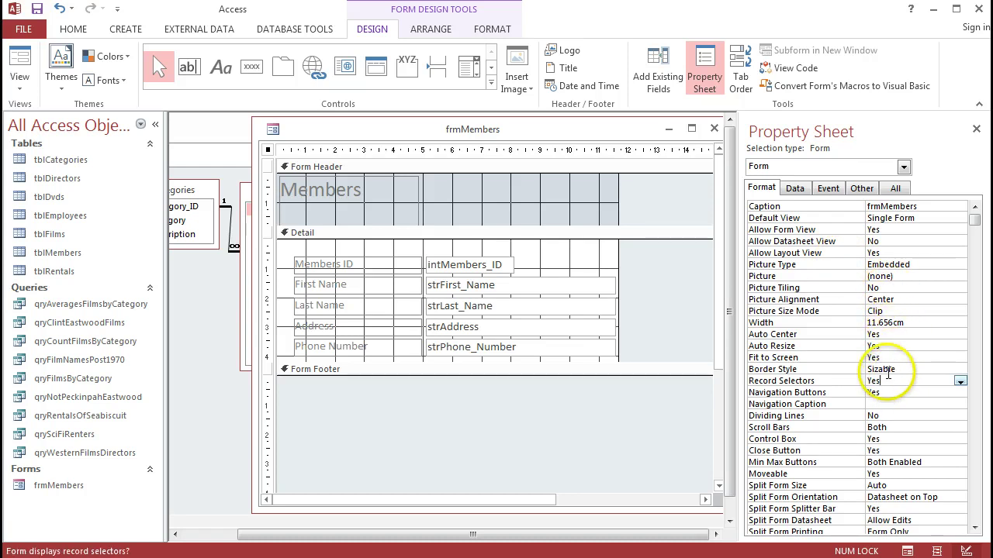
left_click(960, 382)
left_click(950, 398)
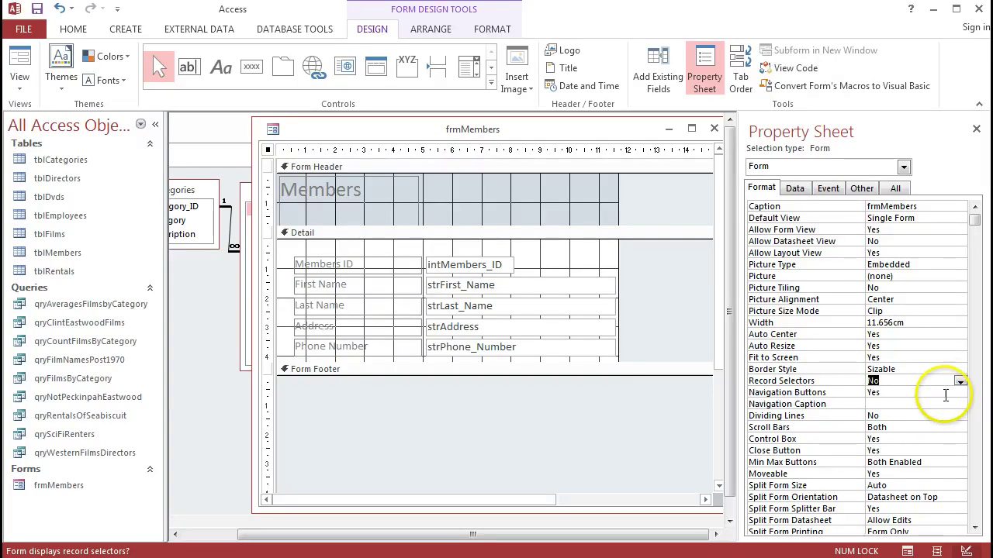
left_click(19, 62)
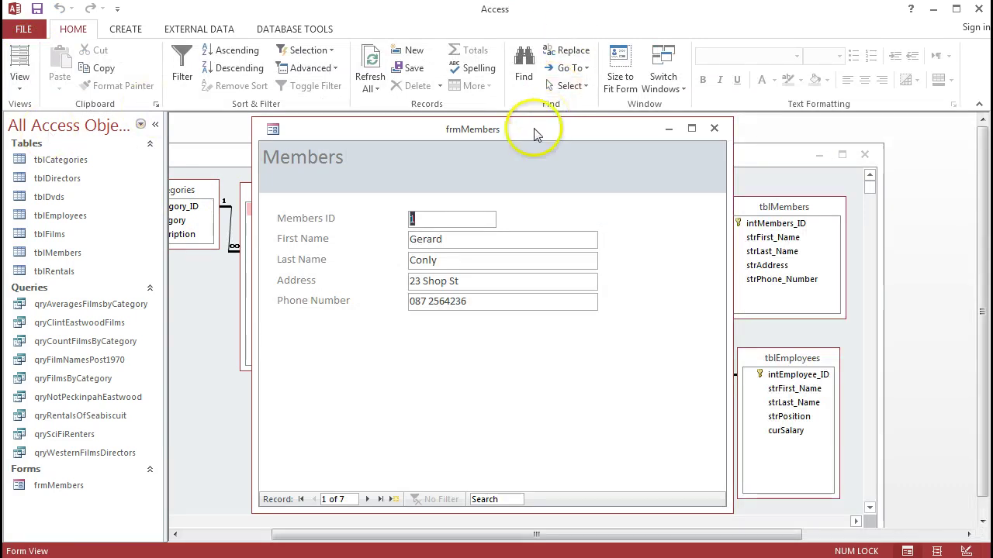
left_click_drag(532, 129, 609, 139)
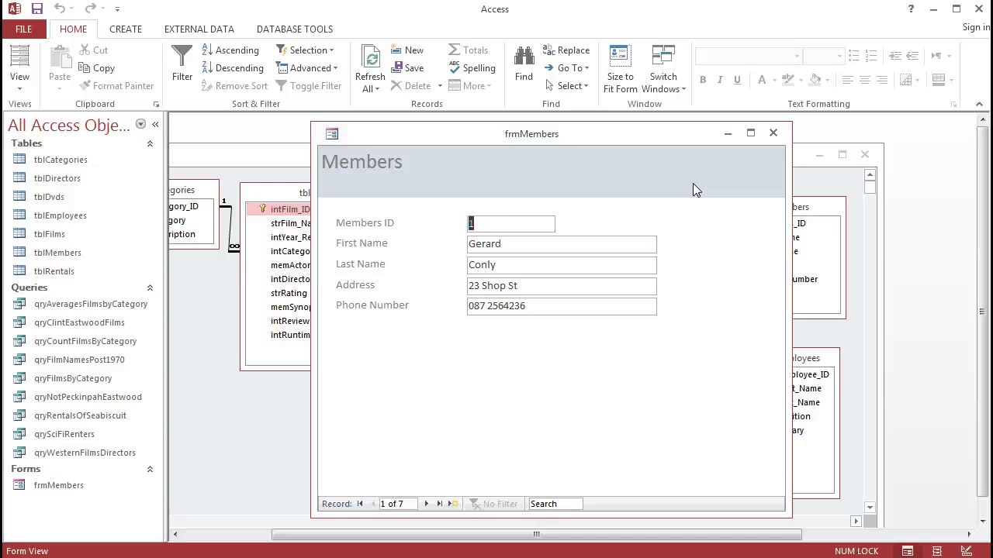
Step: In Design View, examine the form header's Back Color property, then switch the form back to Form View
left_click(21, 87)
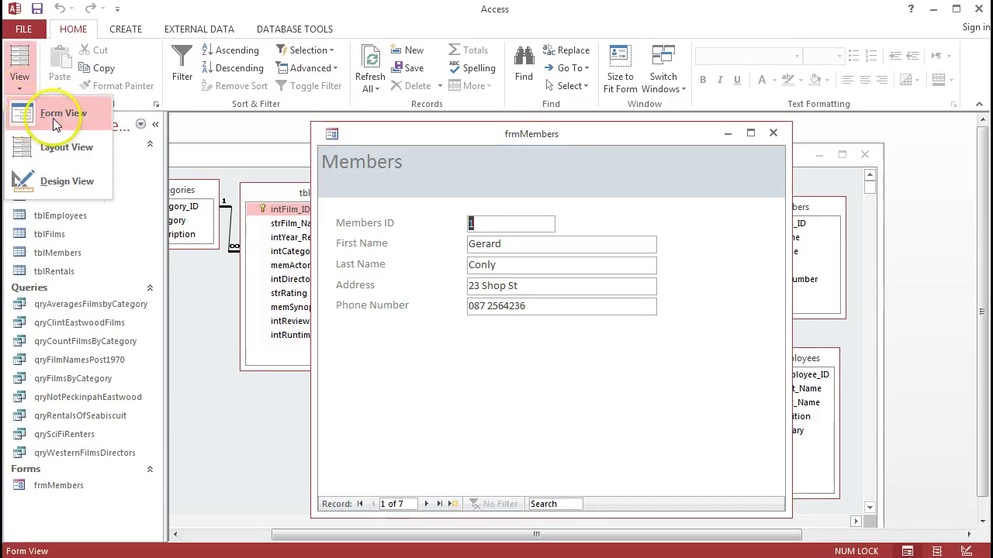
left_click(65, 183)
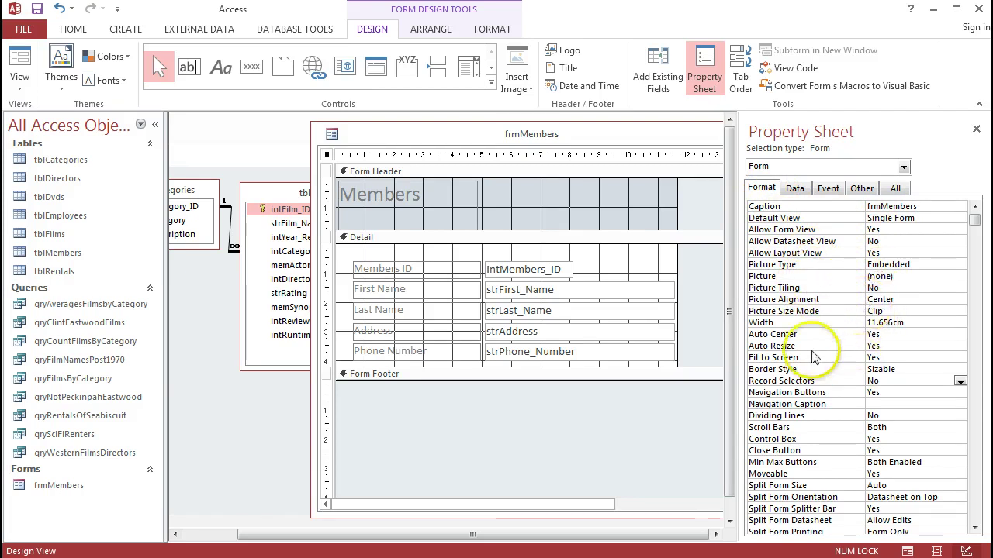
left_click(598, 217)
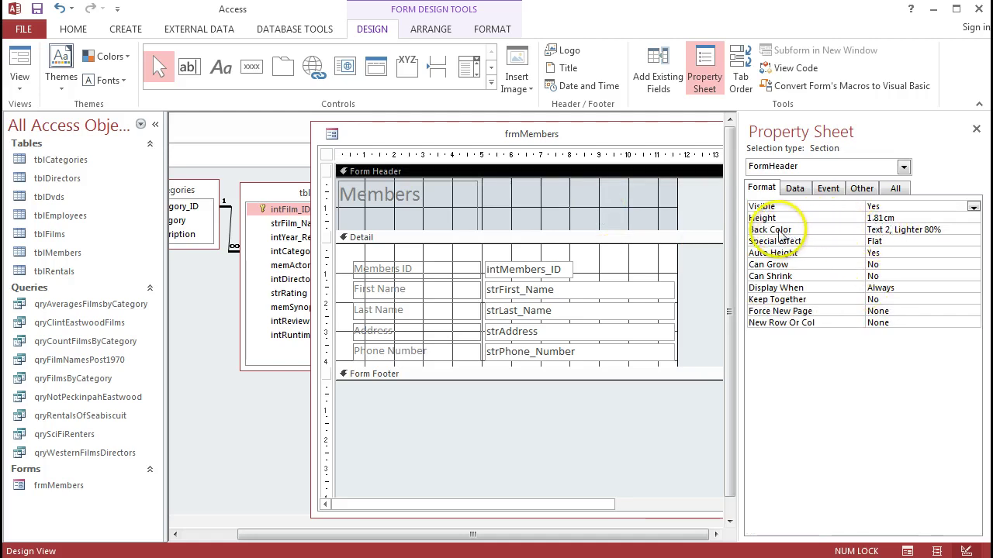
left_click(888, 232)
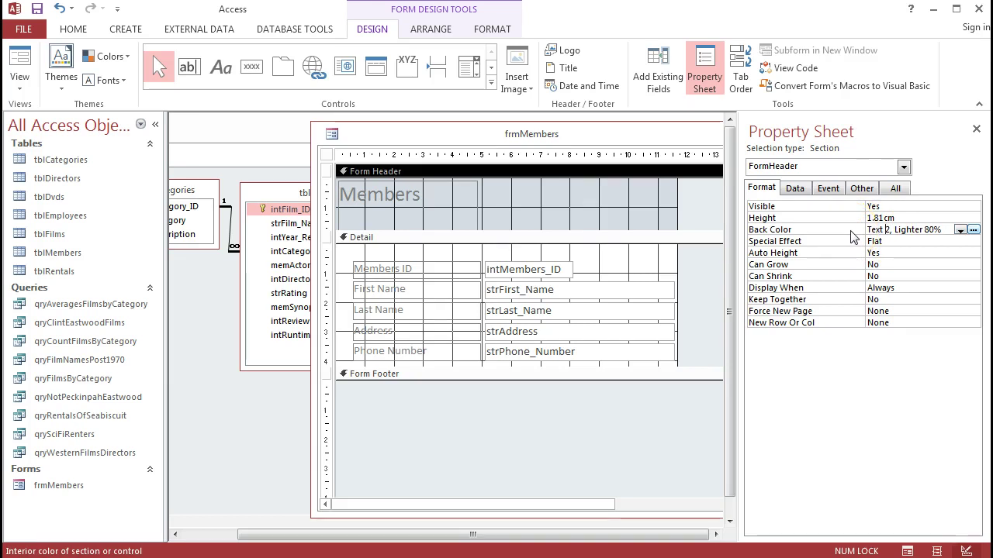
left_click(16, 66)
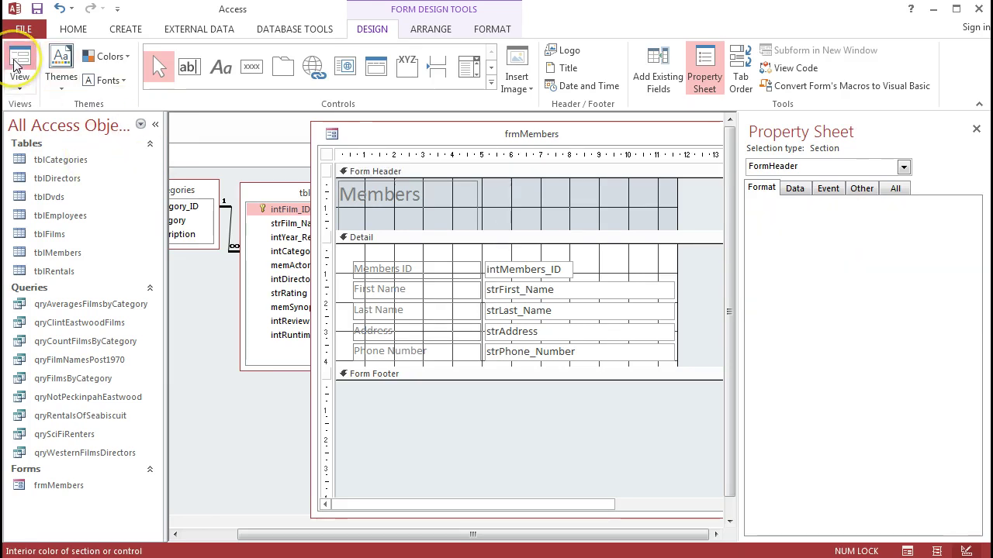